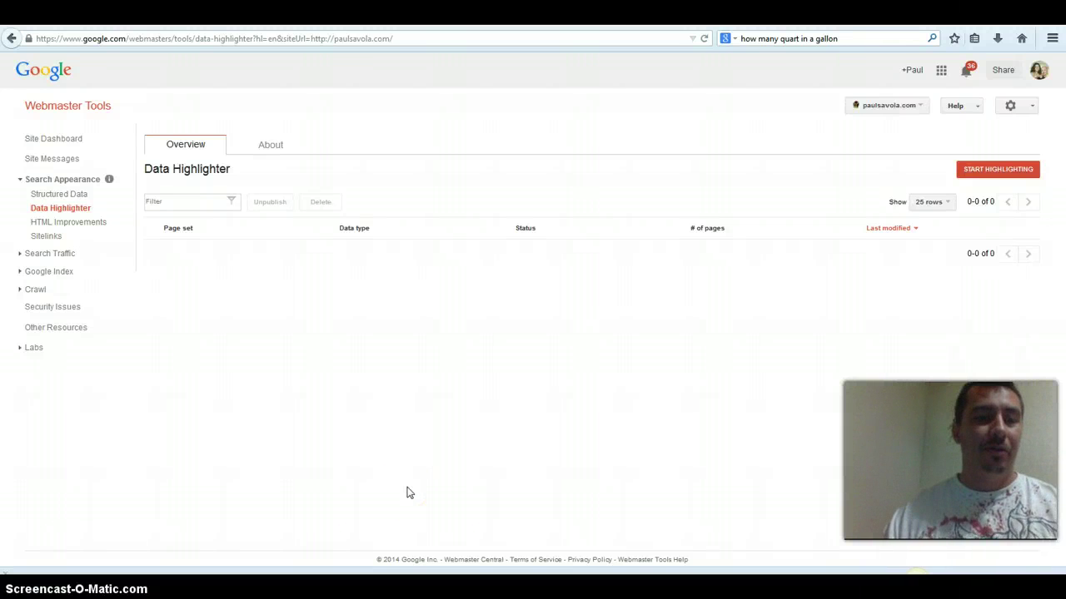
Examine the hentry items with errors and their missing fields in the site's Structured Data report
{"action": "left_click", "coordinate": [73, 197]}
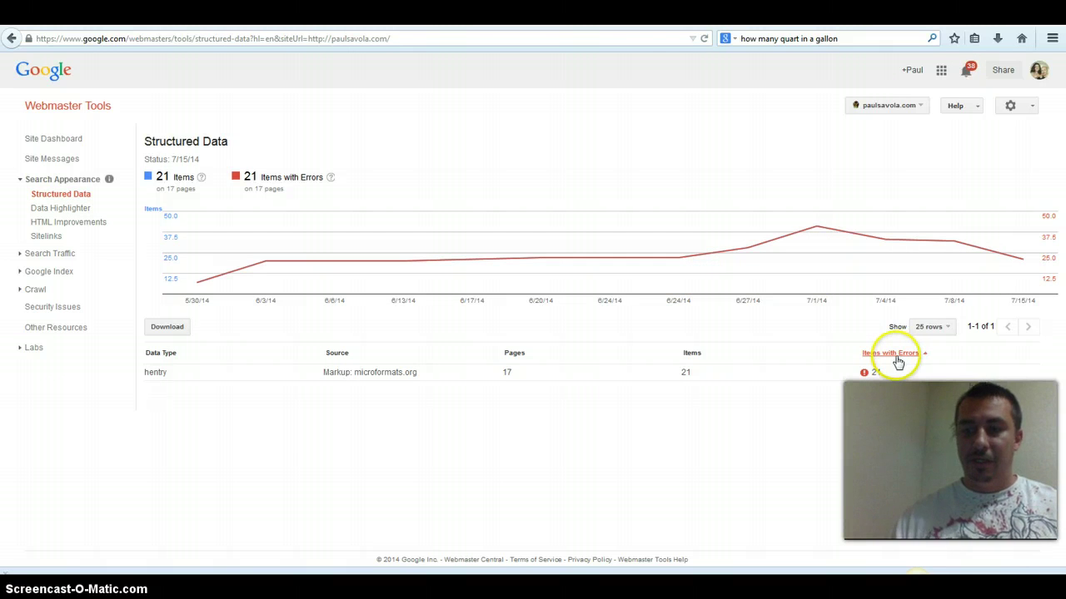
{"action": "left_click", "coordinate": [871, 372]}
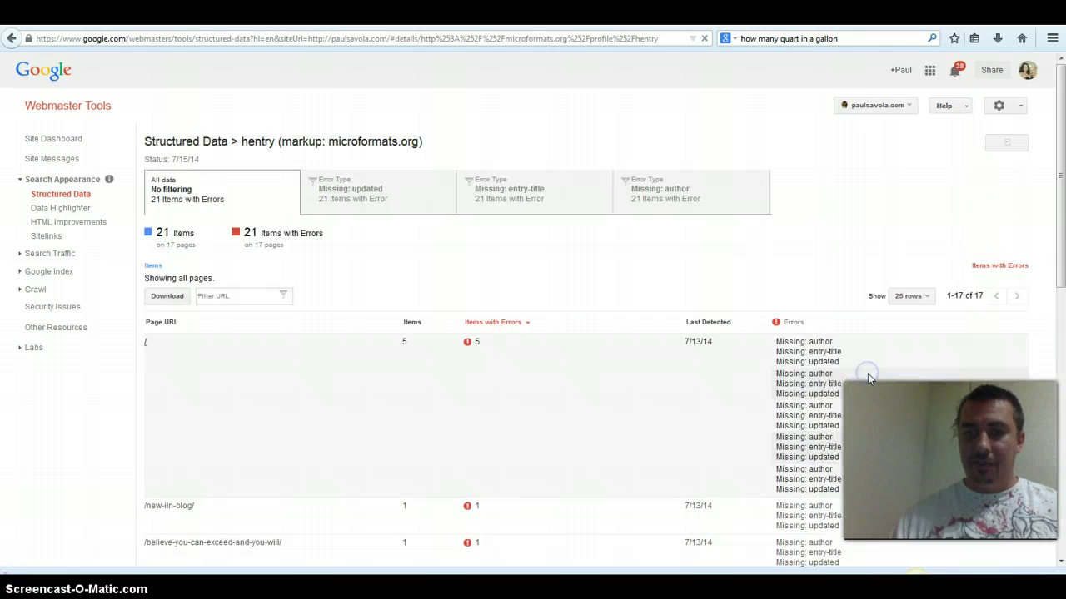
{"action": "left_click_drag", "start_coordinate": [1060, 232], "coordinate": [1061, 333]}
{"action": "left_click_drag", "start_coordinate": [1060, 293], "coordinate": [1060, 198]}
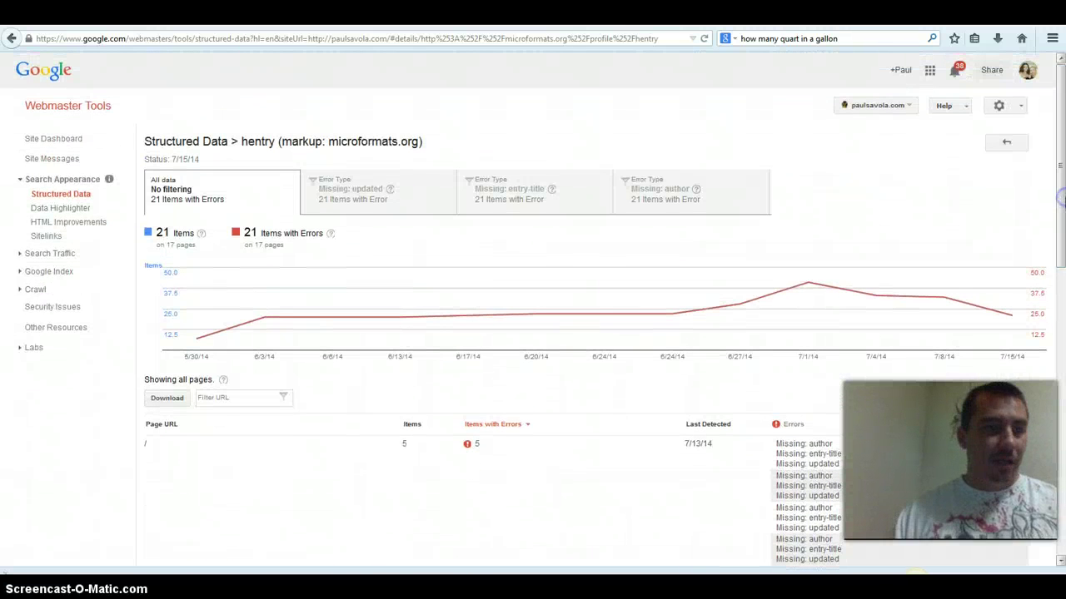
Open the Data Highlighter and briefly play its introduction video
{"action": "left_click", "coordinate": [69, 210]}
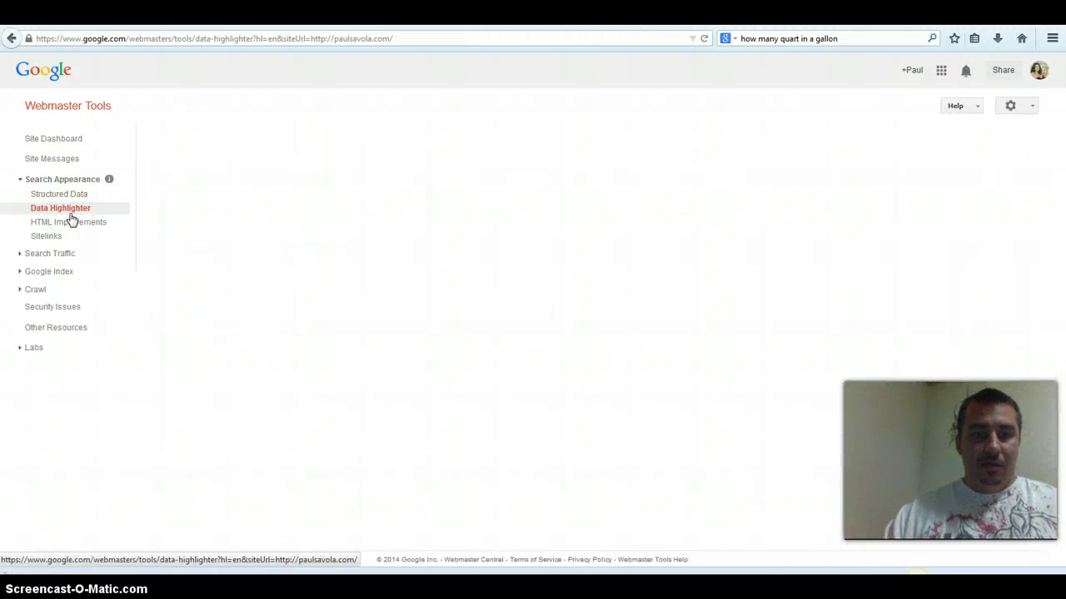
{"action": "left_click", "coordinate": [346, 263]}
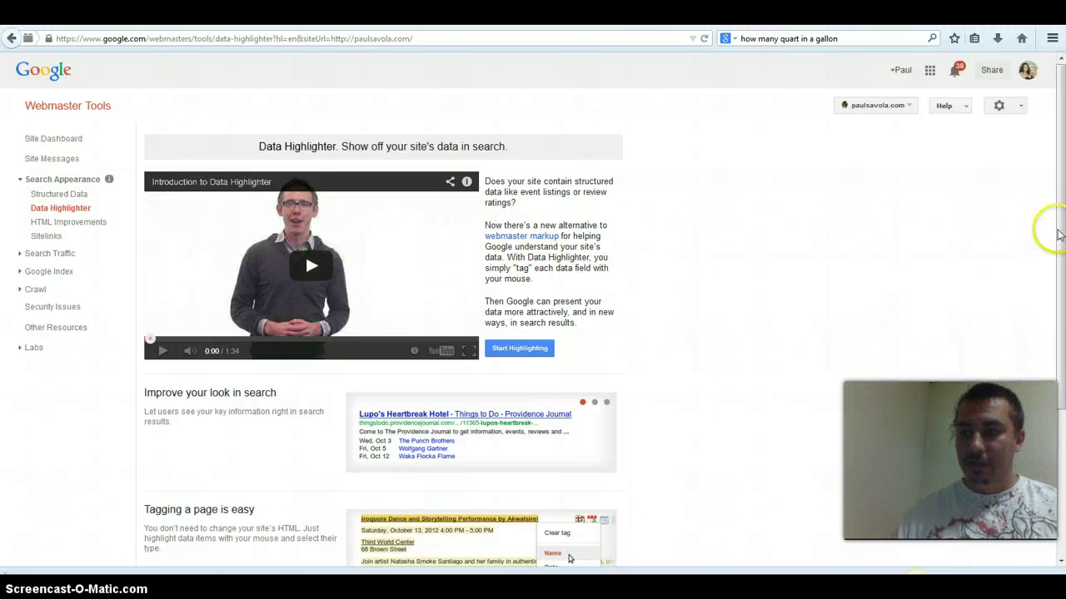
{"action": "scroll", "coordinate": [762, 255], "scroll_direction": "down", "scroll_amount": 2}
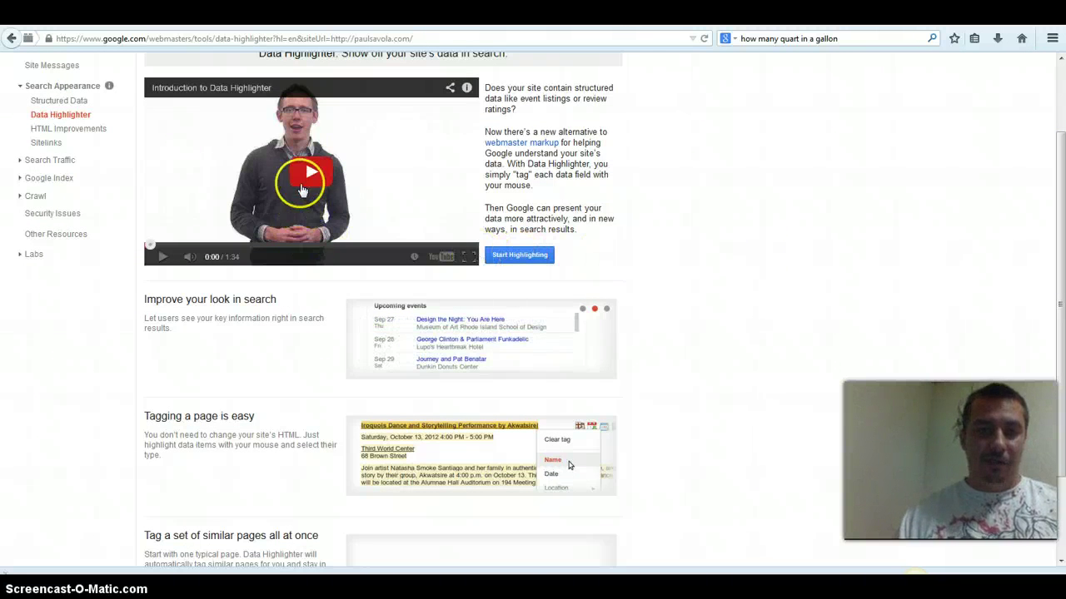
{"action": "left_click", "coordinate": [306, 177]}
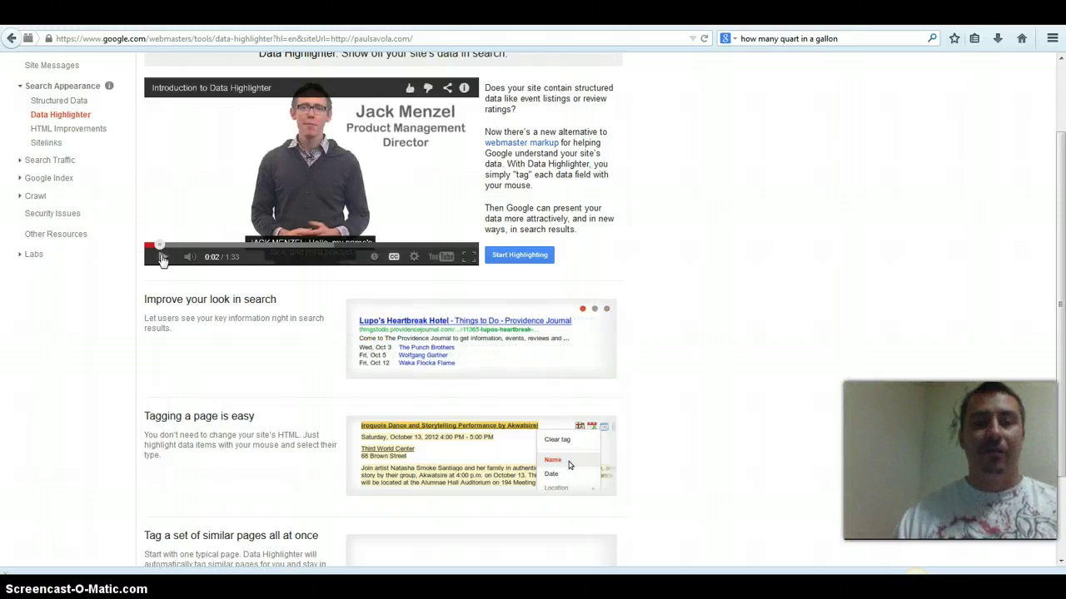
Start highlighting and begin entering the blog's address as the URL of a typical page
{"action": "left_click", "coordinate": [511, 258]}
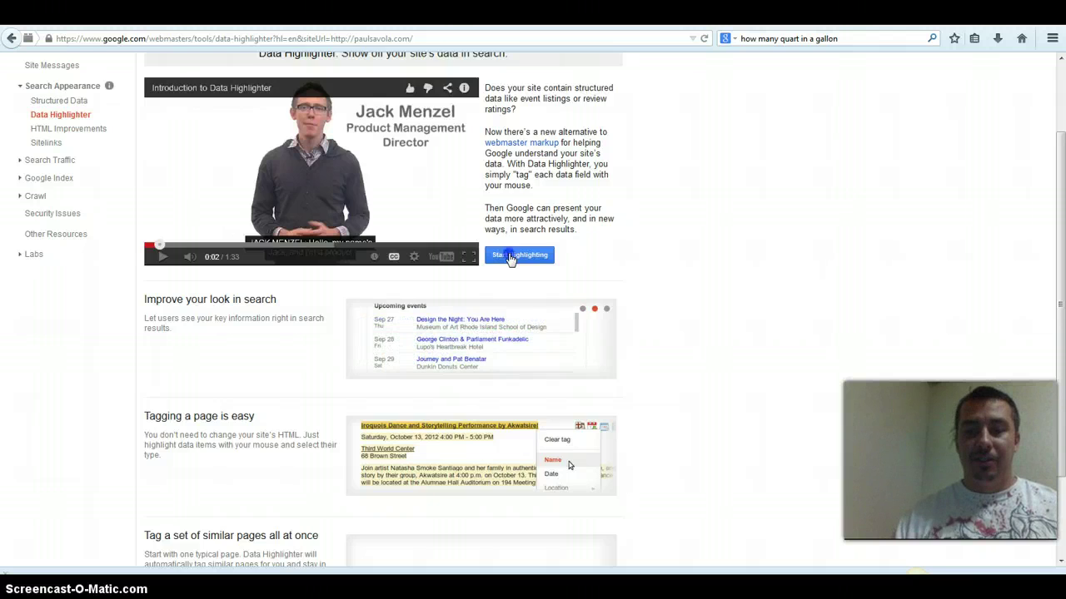
{"action": "left_click", "coordinate": [511, 258]}
{"action": "left_click", "coordinate": [482, 274]}
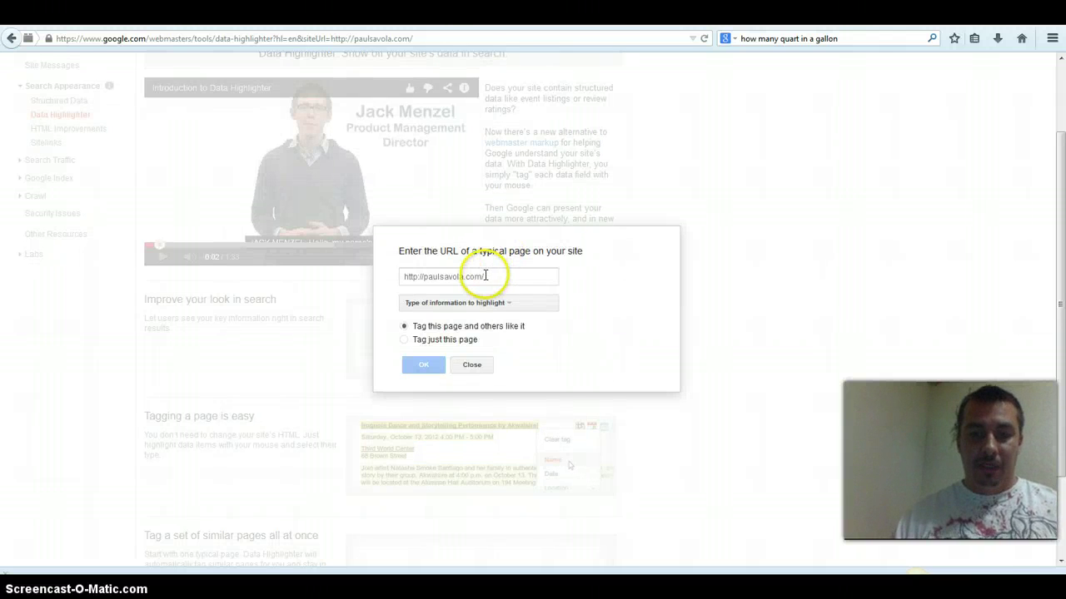
{"action": "type", "text": "http://paulsavola"}
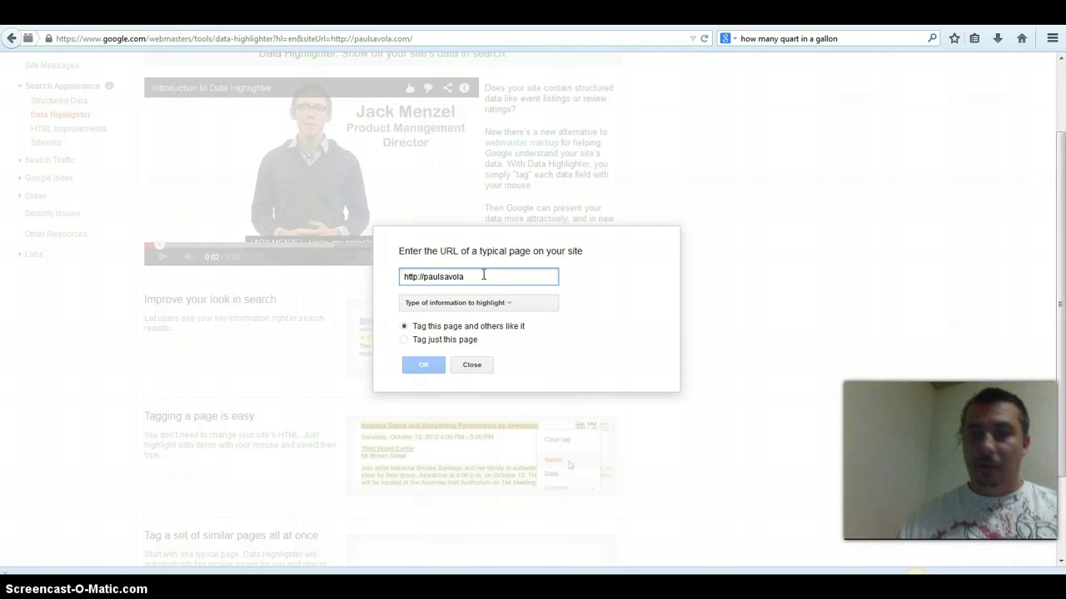
{"action": "left_click_drag", "start_coordinate": [509, 250], "coordinate": [504, 205]}
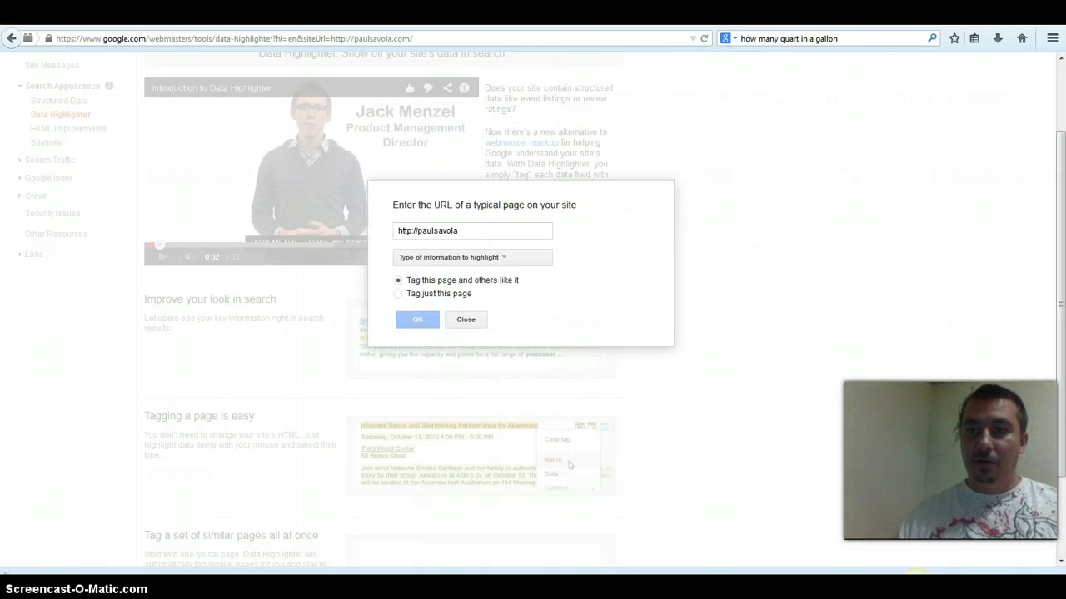
Replace the typical page URL with the address copied from the blog post "Become a Good Leader in Network Marketing"
{"action": "key", "text": "ctrl+t"}
{"action": "left_click", "coordinate": [753, 163]}
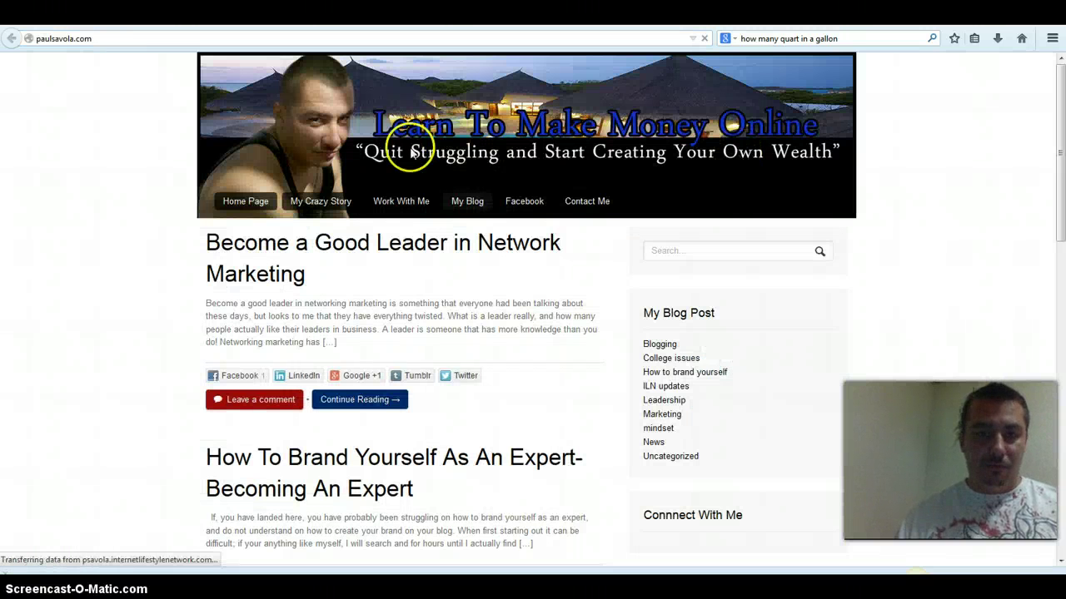
{"action": "left_click", "coordinate": [296, 243]}
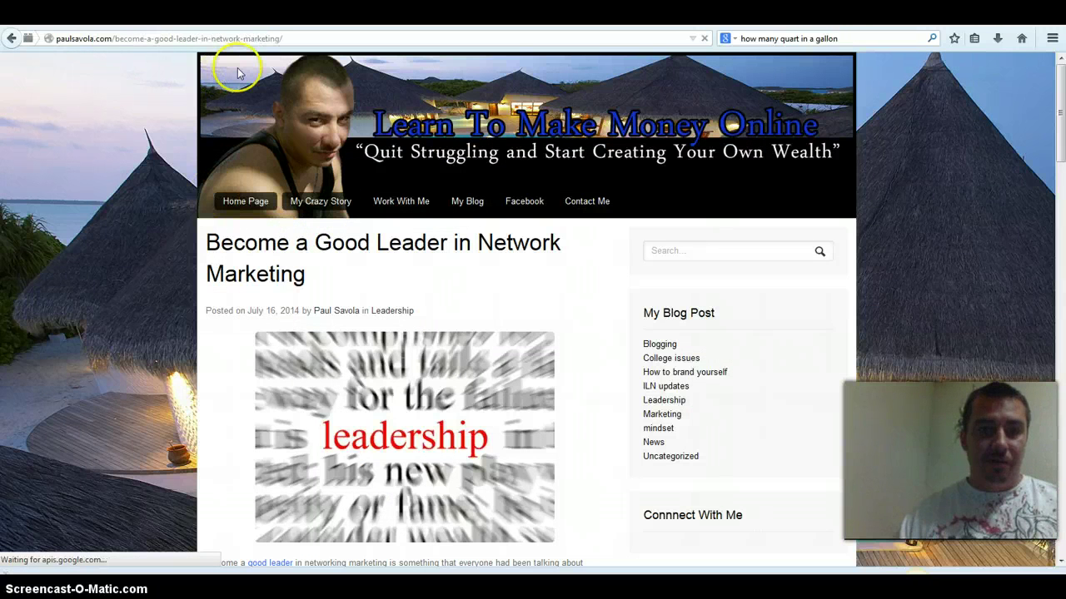
{"action": "left_click_drag", "start_coordinate": [291, 38], "coordinate": [46, 39]}
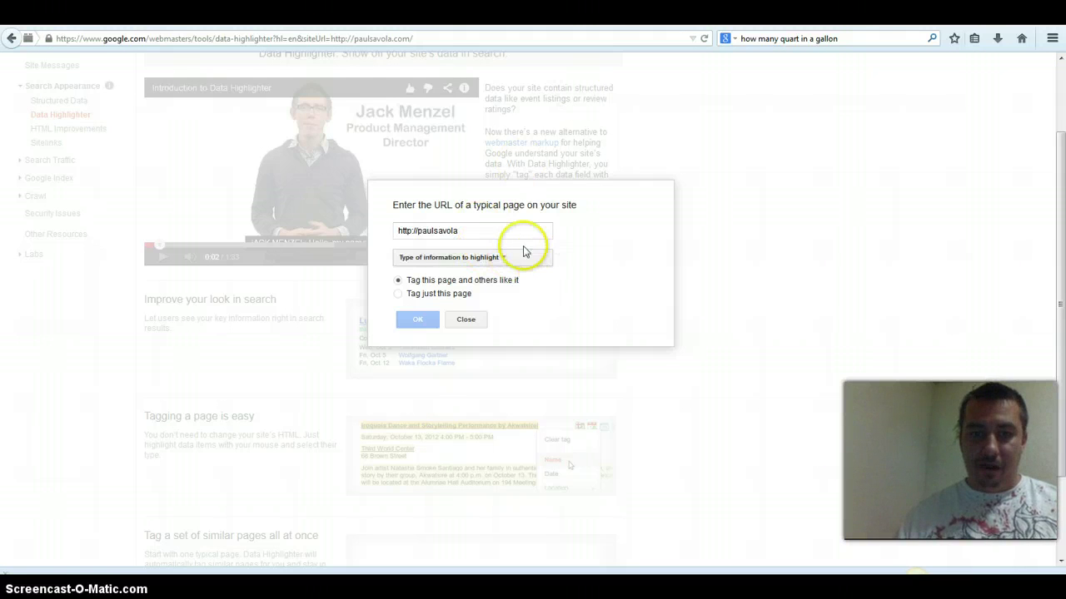
{"action": "left_click_drag", "start_coordinate": [495, 230], "coordinate": [383, 231]}
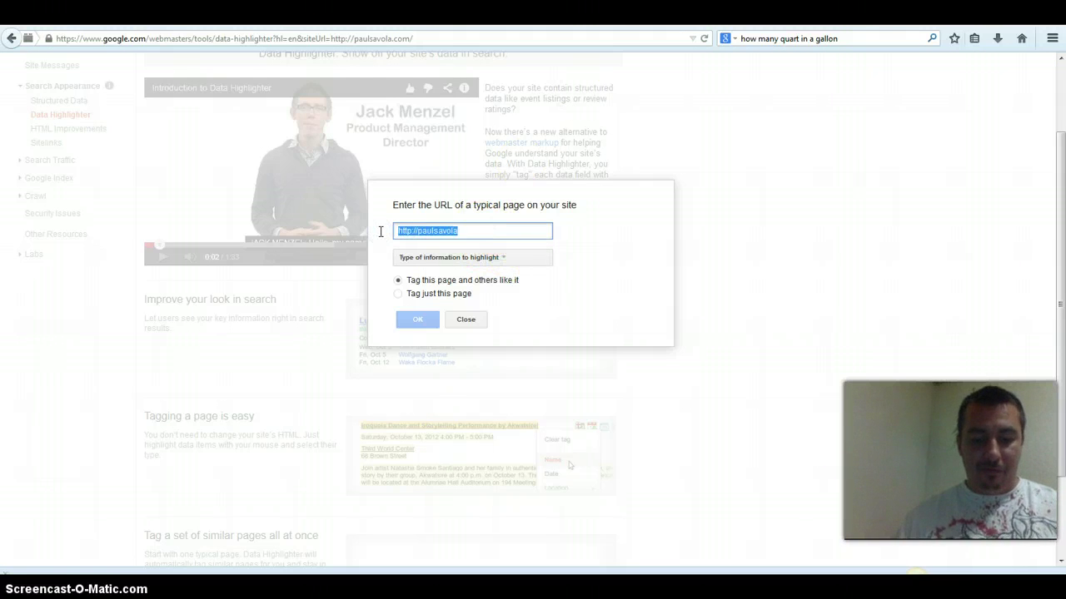
{"action": "key", "text": "ctrl+v"}
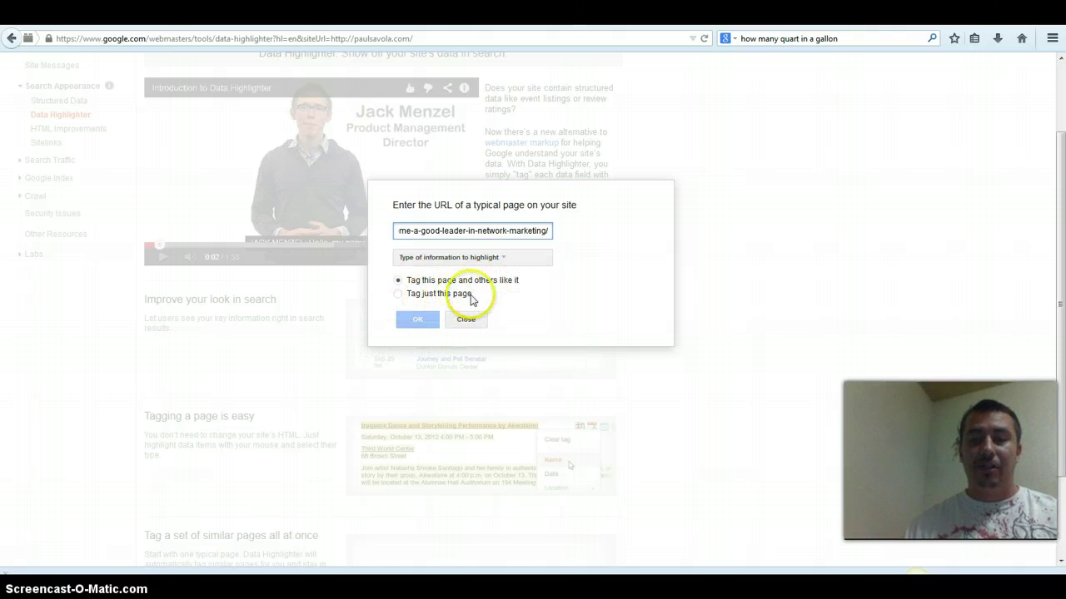
Set the information type to Articles, choose "Tag this page and others like it", and load the page for tagging
{"action": "left_click", "coordinate": [421, 323]}
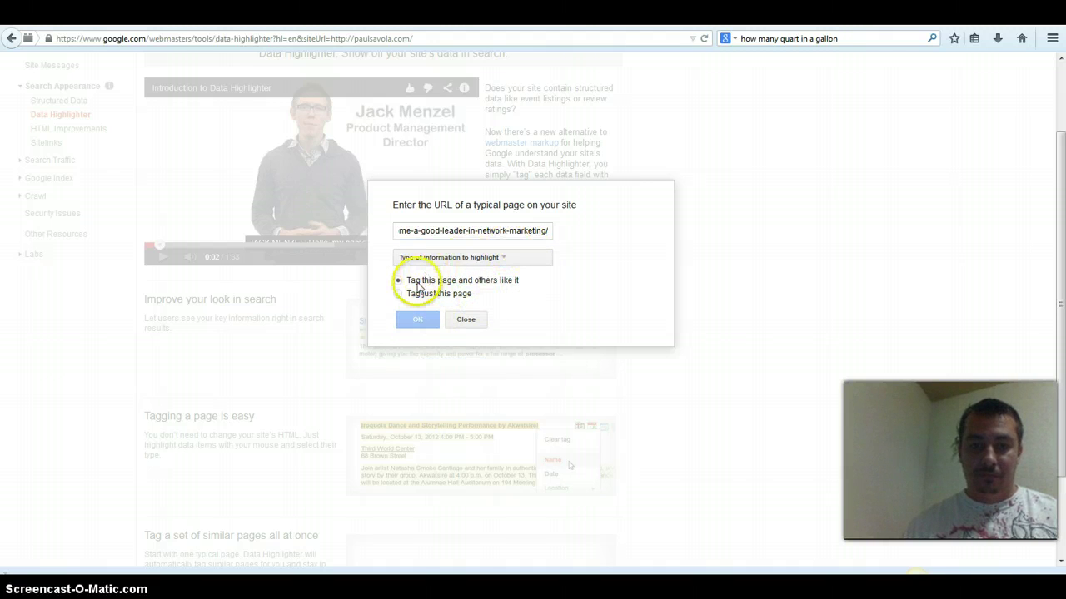
{"action": "left_click", "coordinate": [420, 320]}
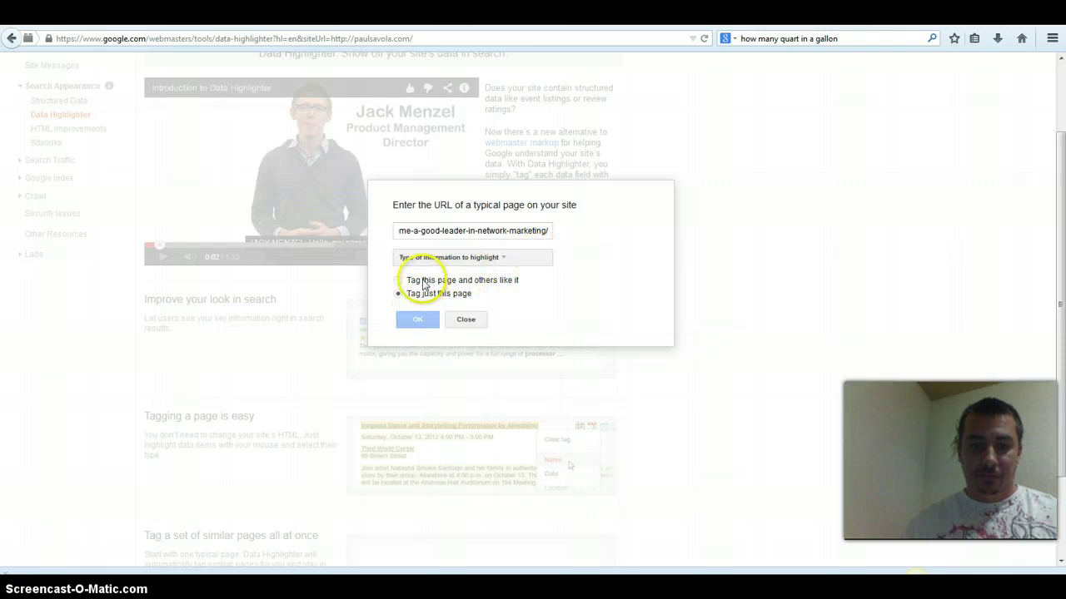
{"action": "left_click", "coordinate": [398, 279]}
{"action": "left_click", "coordinate": [497, 260]}
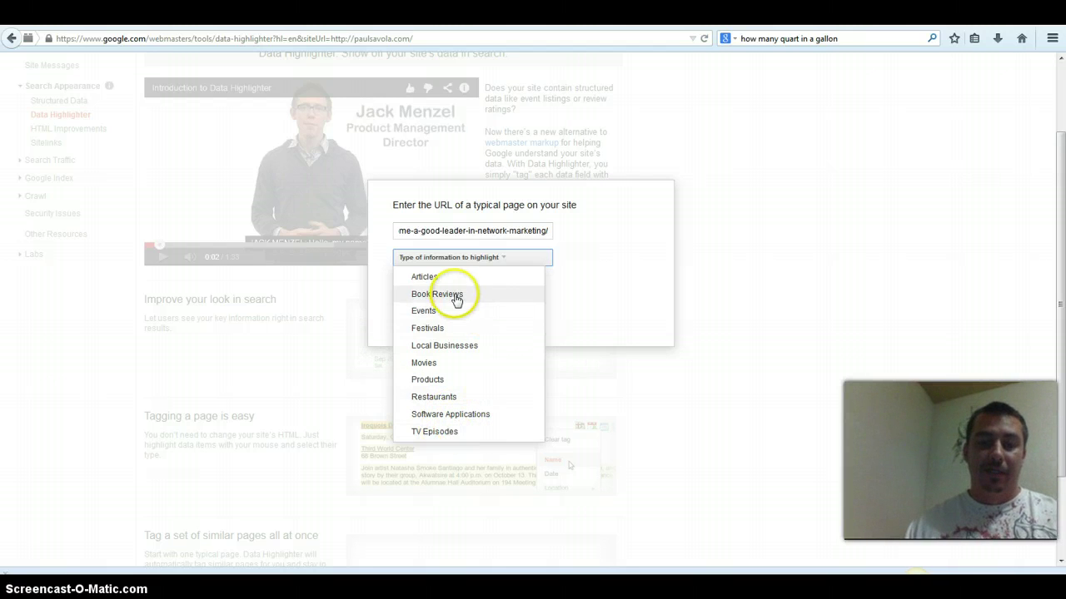
{"action": "left_click", "coordinate": [425, 279]}
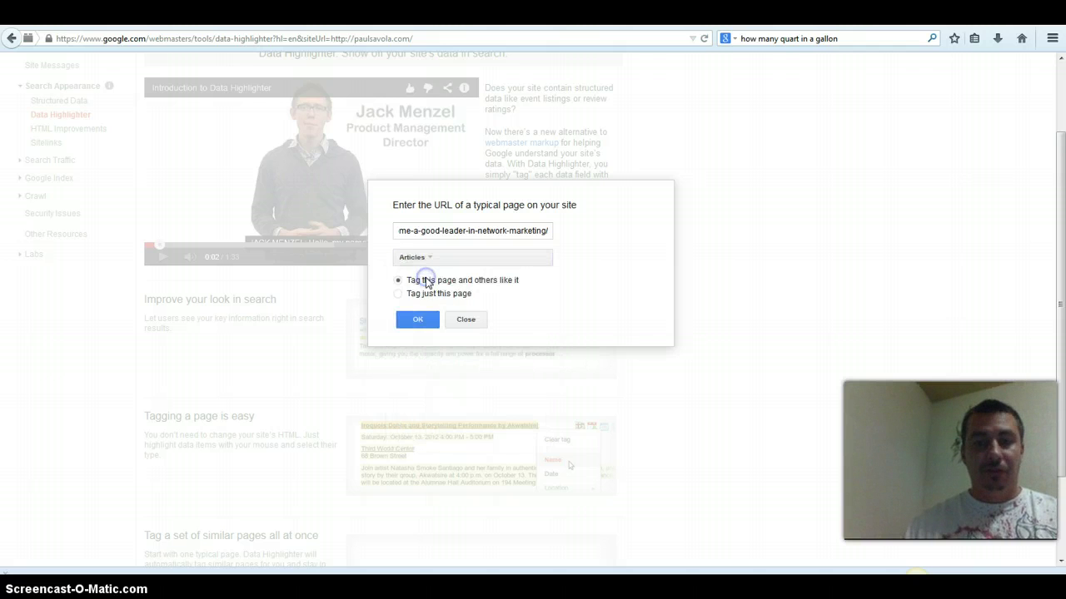
{"action": "left_click", "coordinate": [415, 320]}
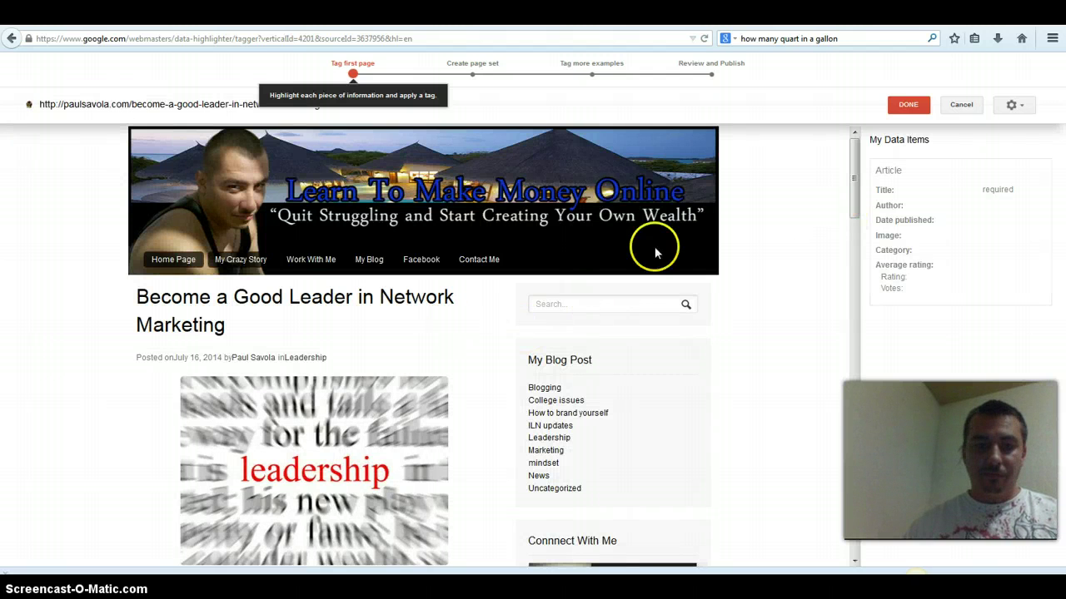
Tag the full headline "Become a Good Leader in Network Marketing" as the article's Title
{"action": "double_click", "coordinate": [170, 316]}
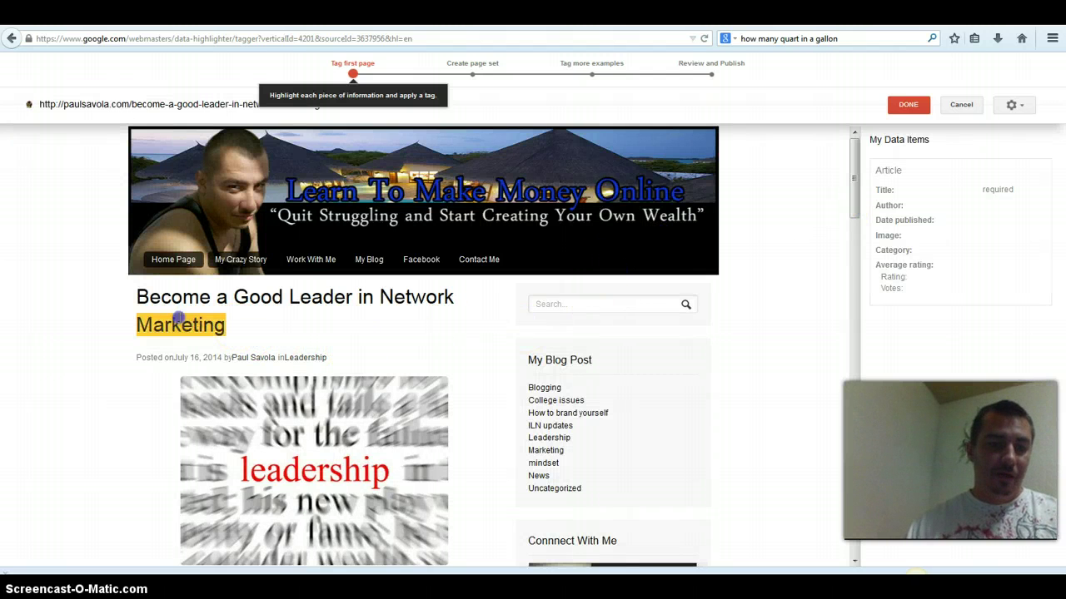
{"action": "left_click_drag", "start_coordinate": [171, 315], "coordinate": [144, 300]}
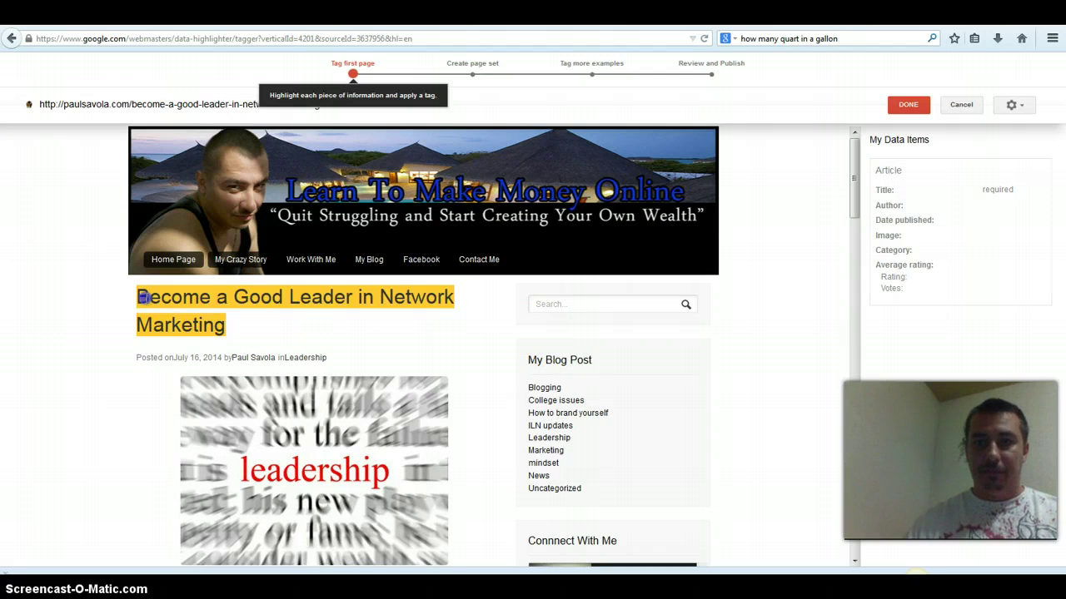
{"action": "left_click_drag", "start_coordinate": [142, 297], "coordinate": [142, 297]}
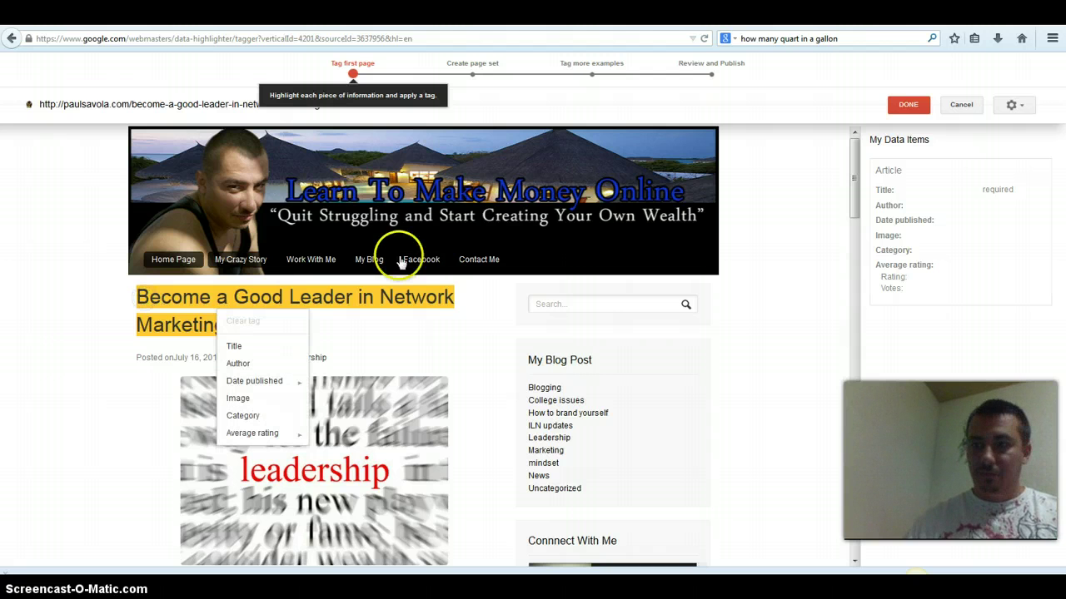
{"action": "left_click", "coordinate": [237, 346]}
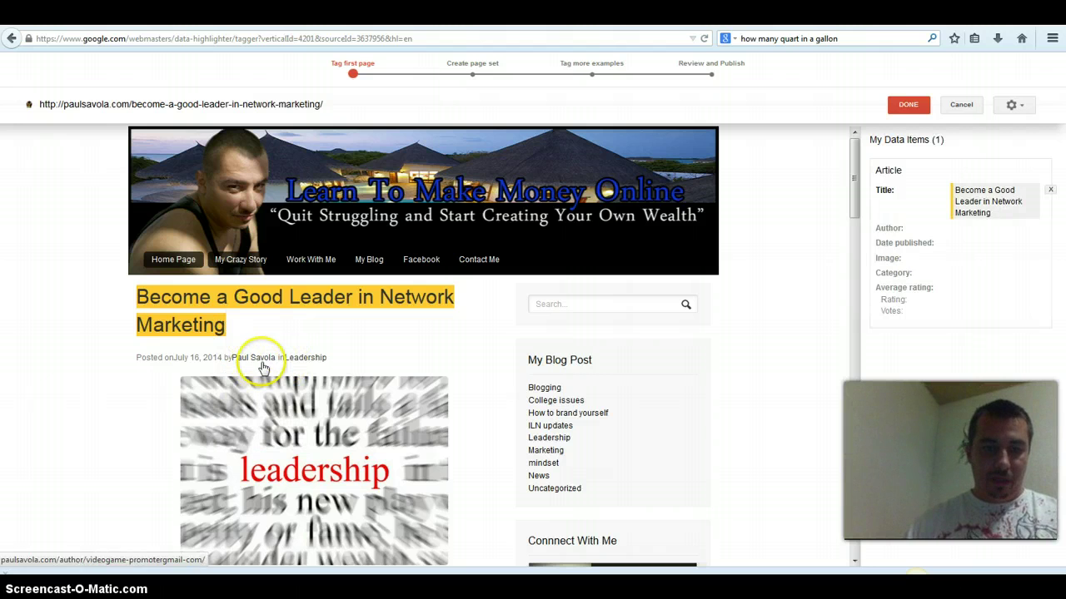
Tag the writer's full name in the post's byline as the article's Author
{"action": "double_click", "coordinate": [267, 360]}
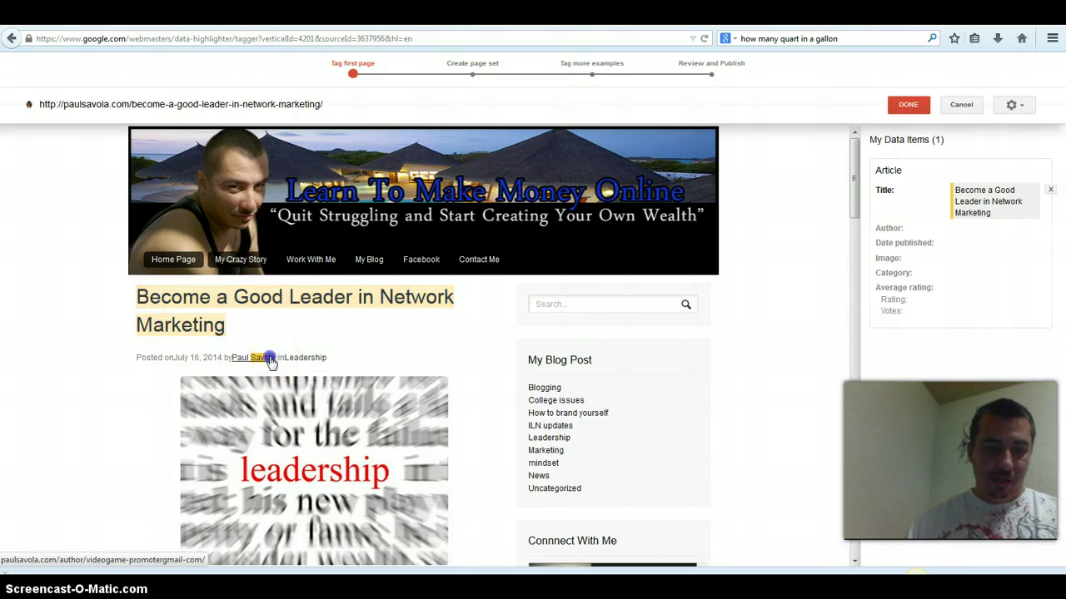
{"action": "left_click", "coordinate": [238, 359]}
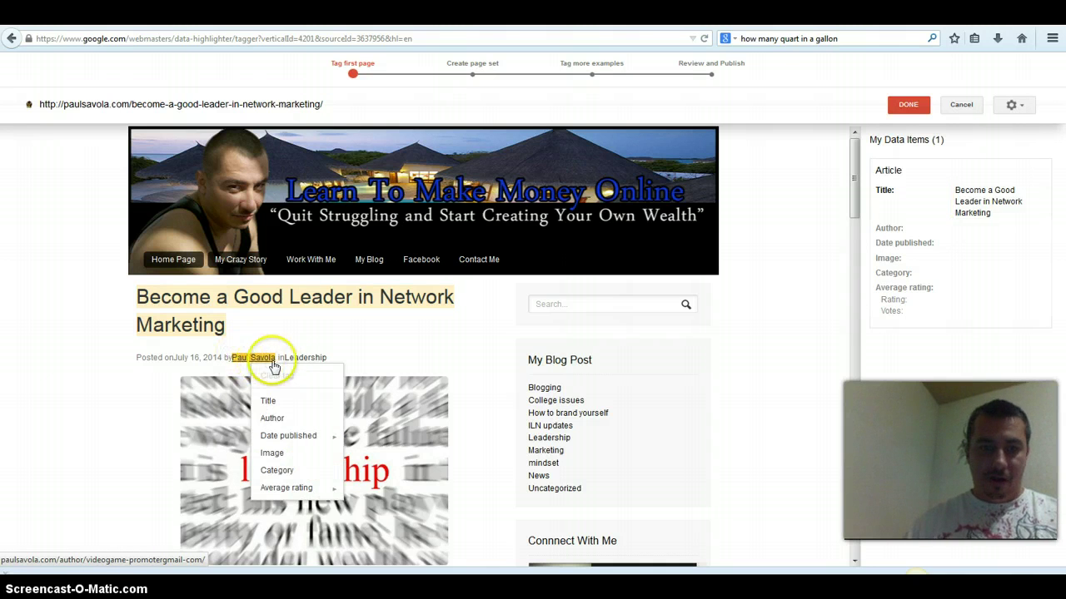
{"action": "left_click", "coordinate": [272, 419]}
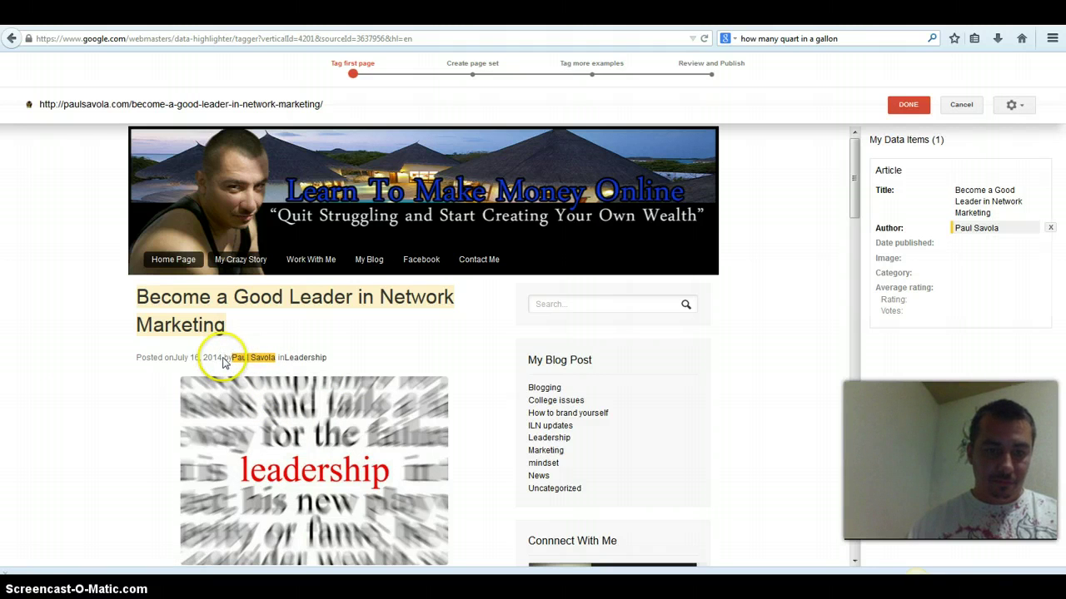
Tag "July 16, 2014" in the byline as Date published, using the auto-detected Date/time format
{"action": "left_click_drag", "start_coordinate": [220, 357], "coordinate": [173, 358]}
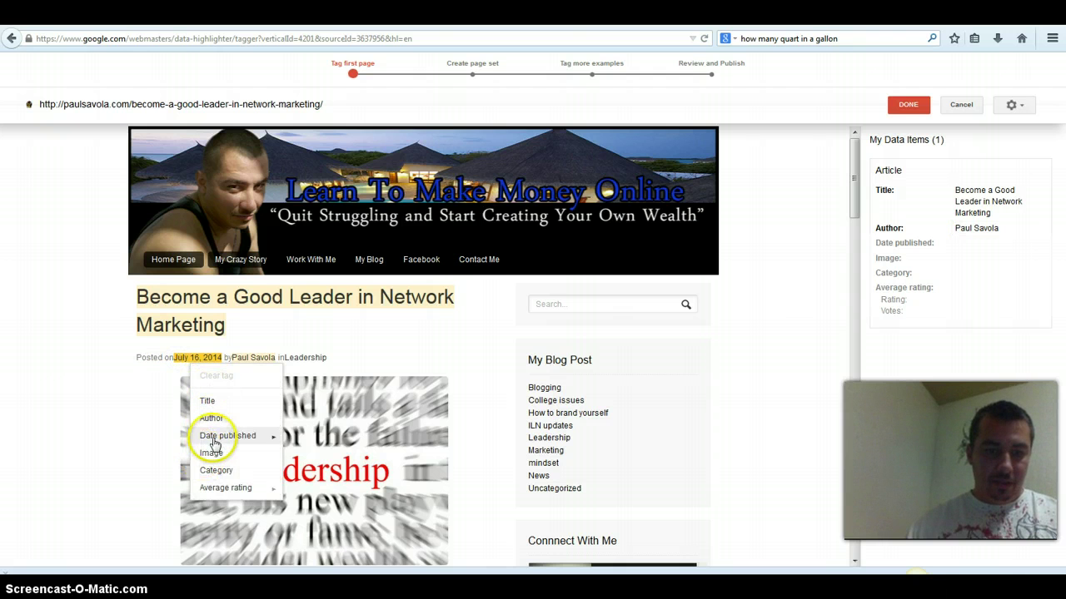
{"action": "mouse_move", "coordinate": [218, 438]}
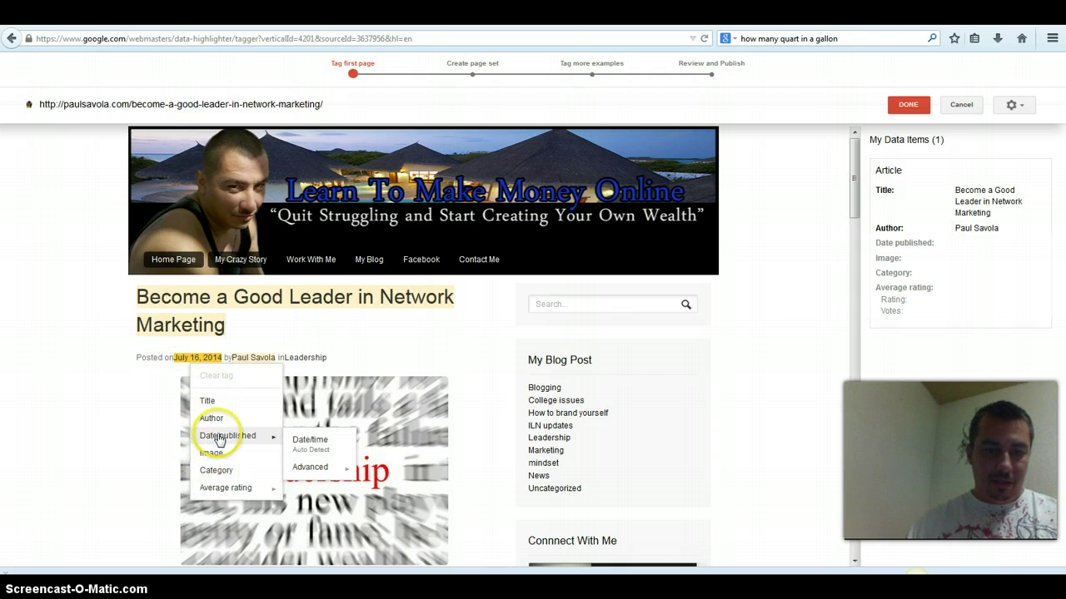
{"action": "left_click", "coordinate": [307, 442]}
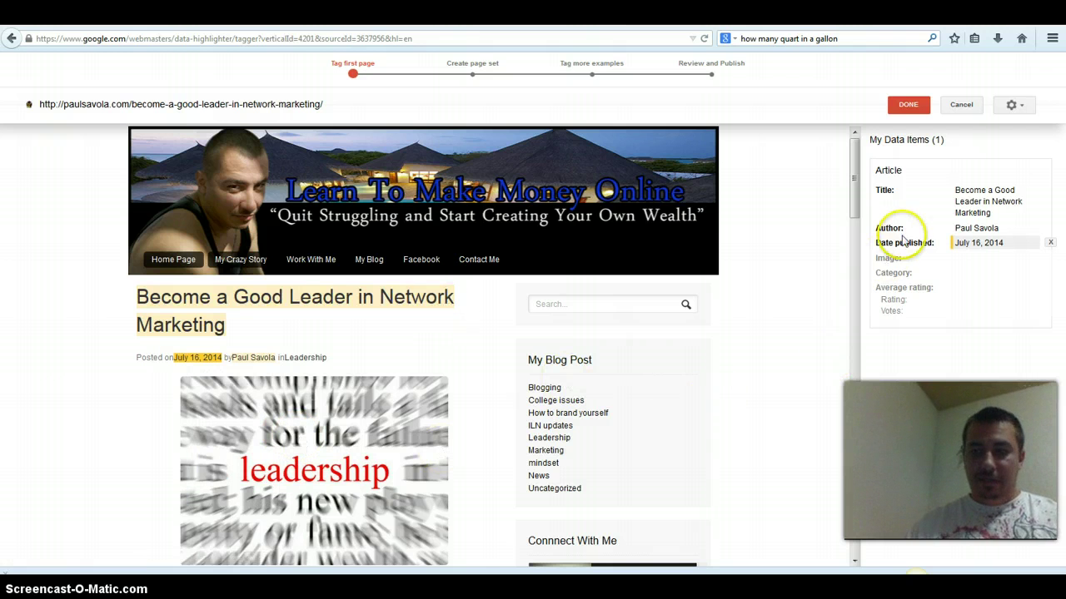
Tag the leadership picture below the byline as the article's Image
{"action": "left_click_drag", "start_coordinate": [855, 175], "coordinate": [855, 230]}
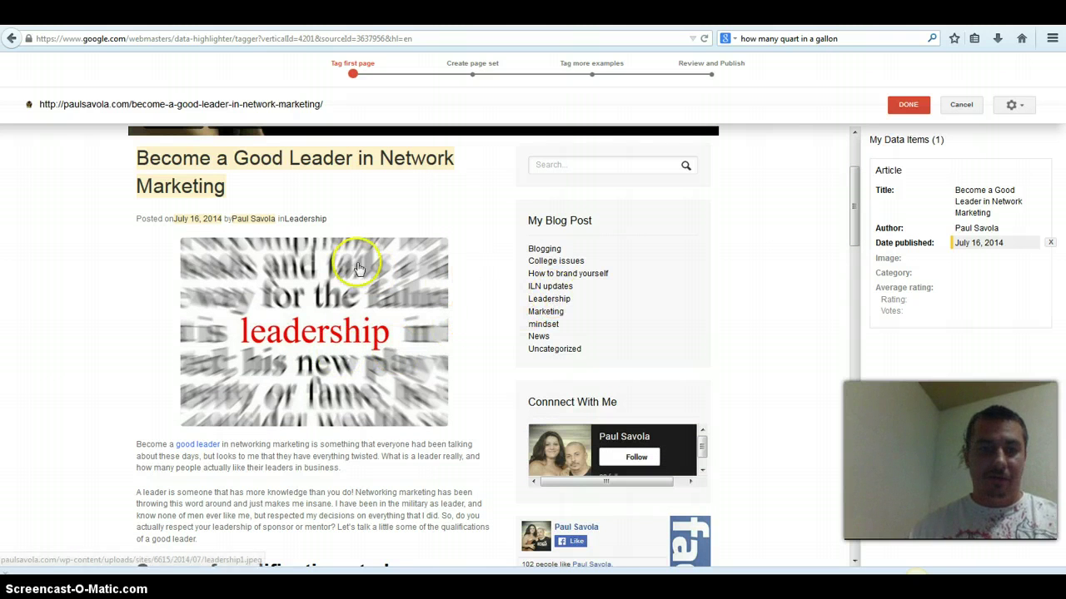
{"action": "left_click", "coordinate": [310, 351]}
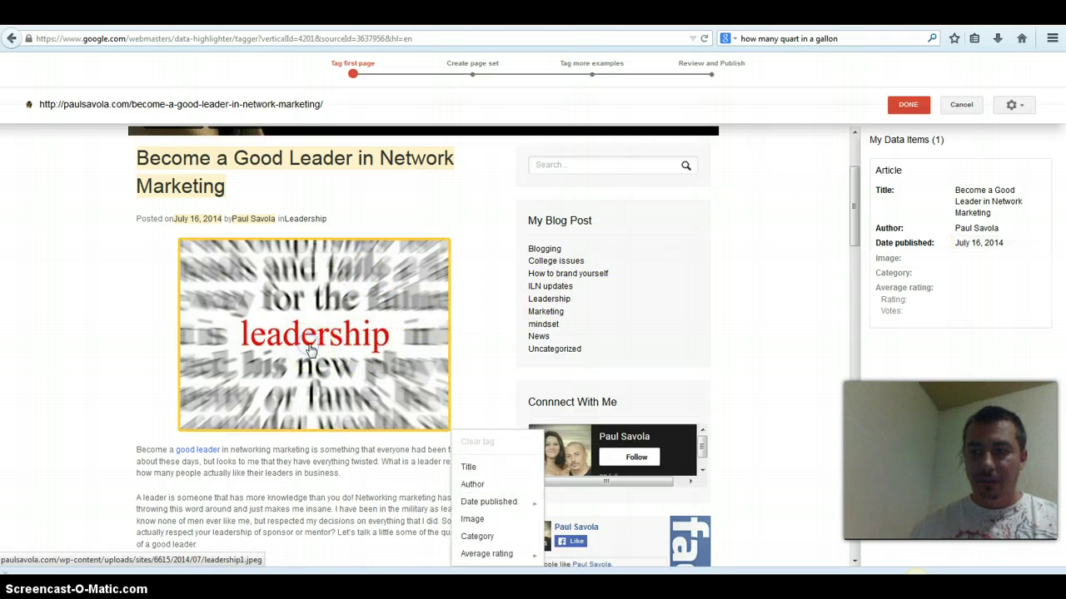
{"action": "left_click", "coordinate": [476, 520]}
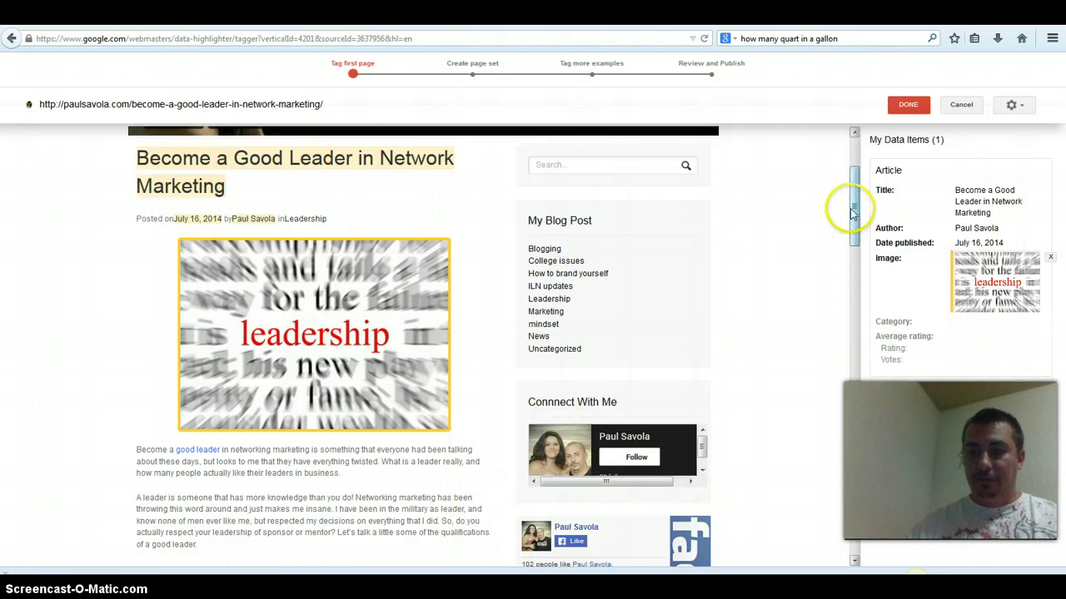
{"action": "left_click_drag", "start_coordinate": [852, 217], "coordinate": [823, 360]}
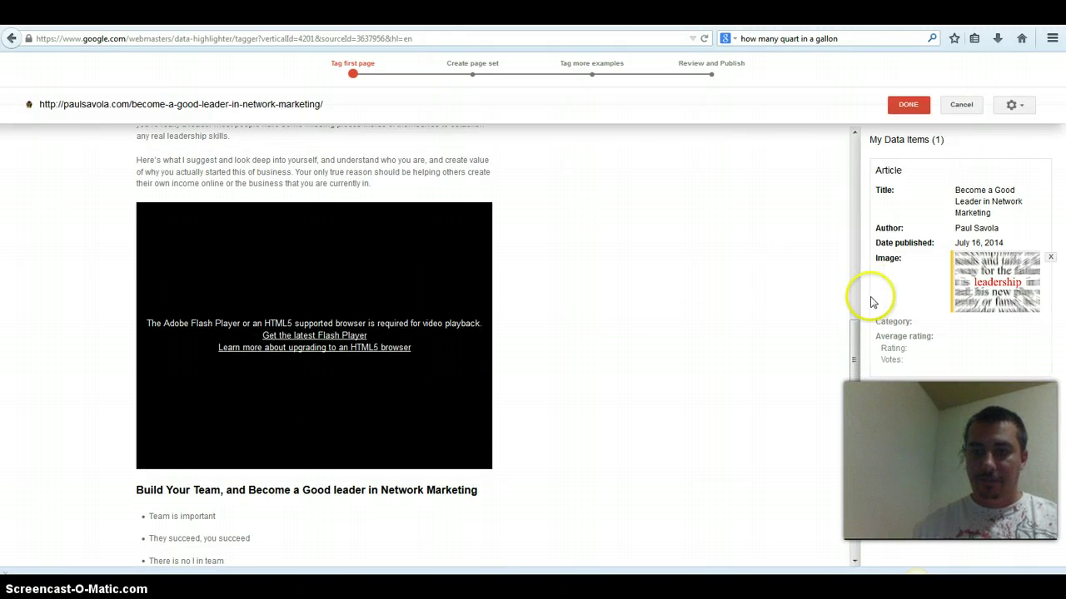
Tag the "CLICK HERE To Start Learning & Earning" banner below the post's text as another Image of the article
{"action": "left_click_drag", "start_coordinate": [850, 371], "coordinate": [848, 411]}
{"action": "left_click", "coordinate": [337, 428]}
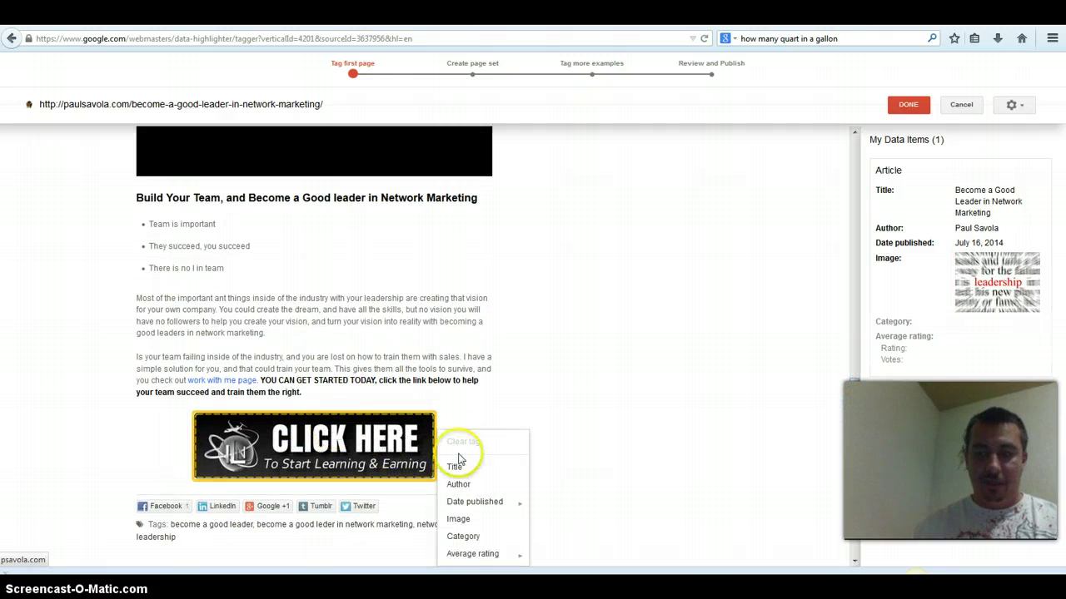
{"action": "left_click", "coordinate": [459, 516]}
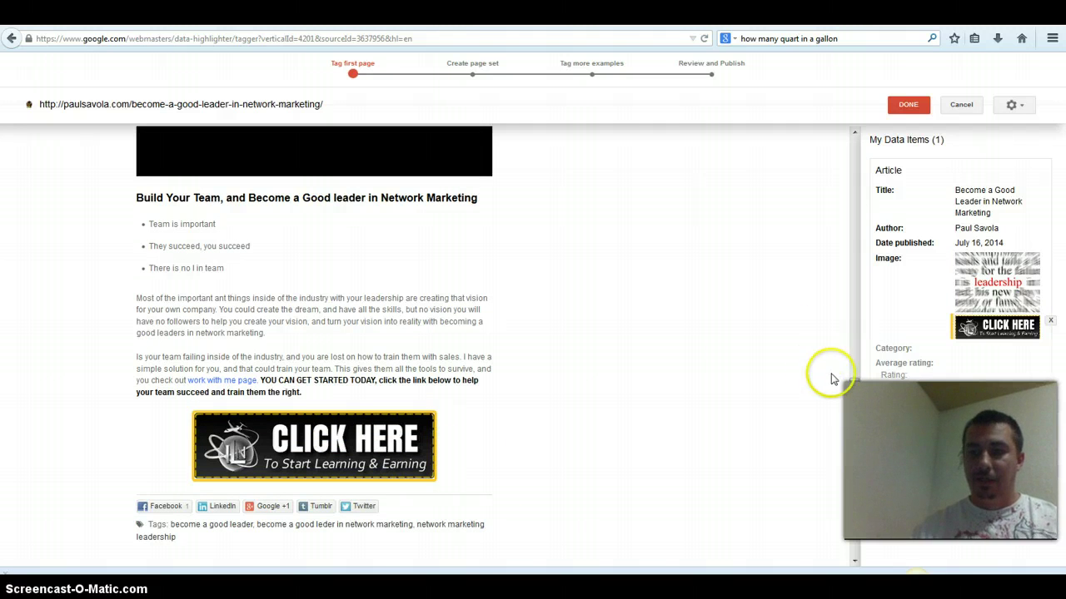
Leave the article tagger and open the hentry error details in the site's Structured Data report
{"action": "left_click_drag", "start_coordinate": [851, 409], "coordinate": [867, 205]}
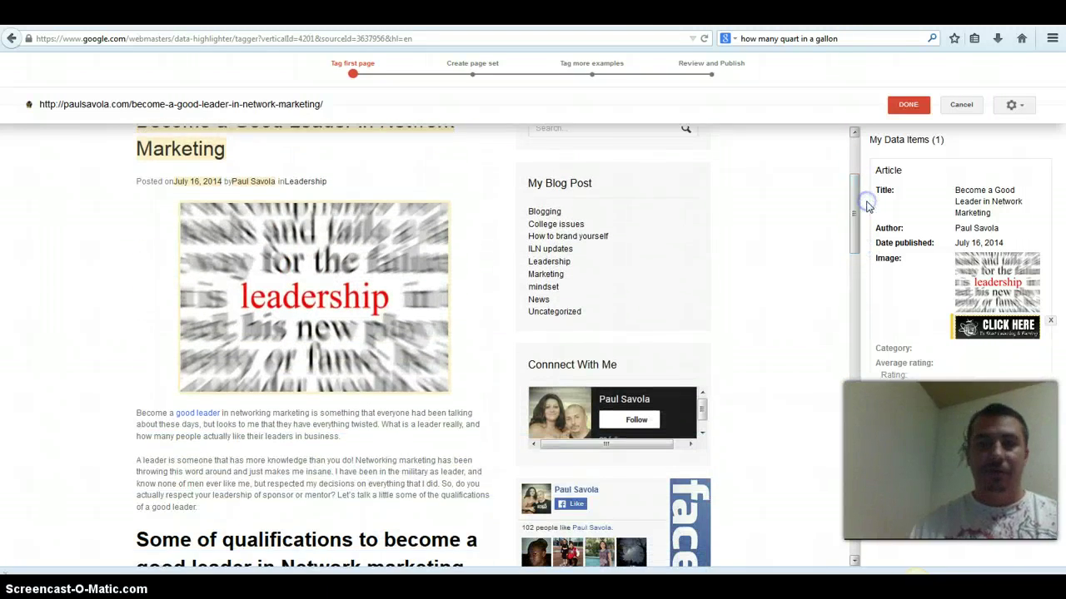
{"action": "left_click", "coordinate": [12, 40]}
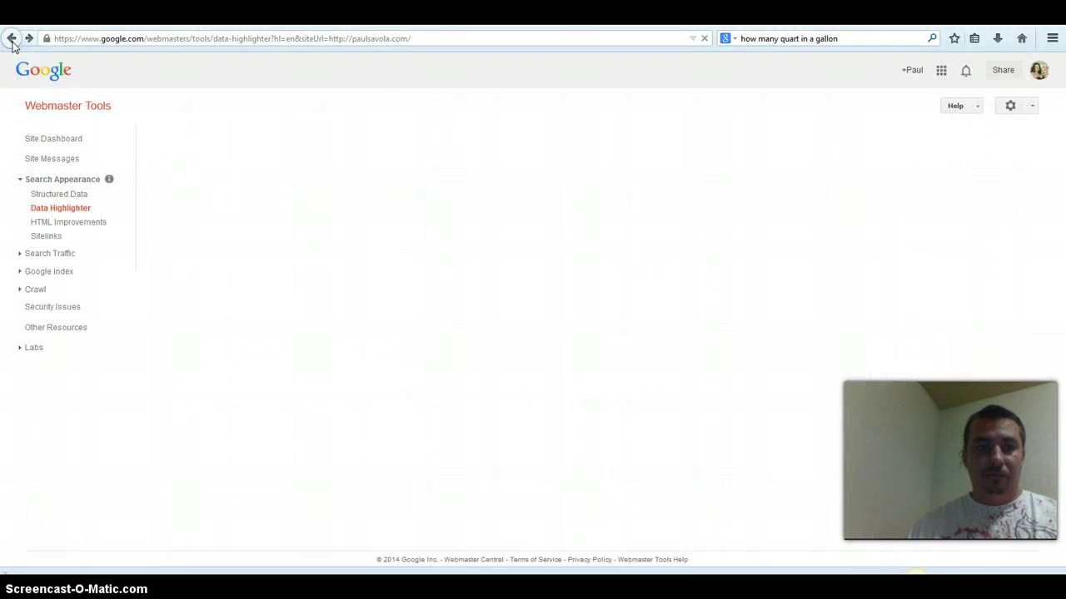
{"action": "left_click", "coordinate": [73, 195]}
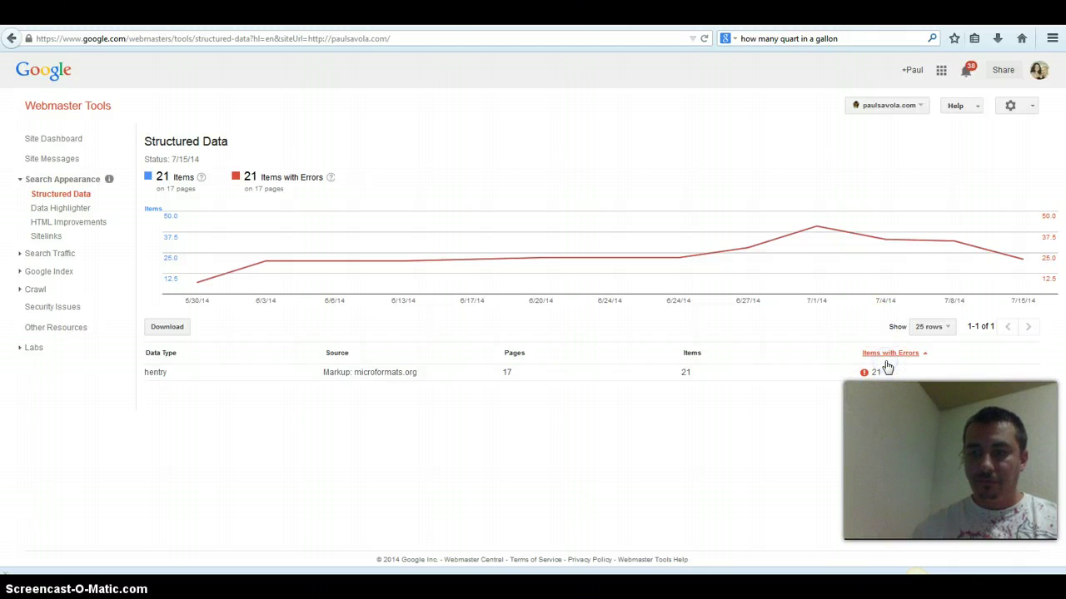
{"action": "left_click", "coordinate": [872, 372]}
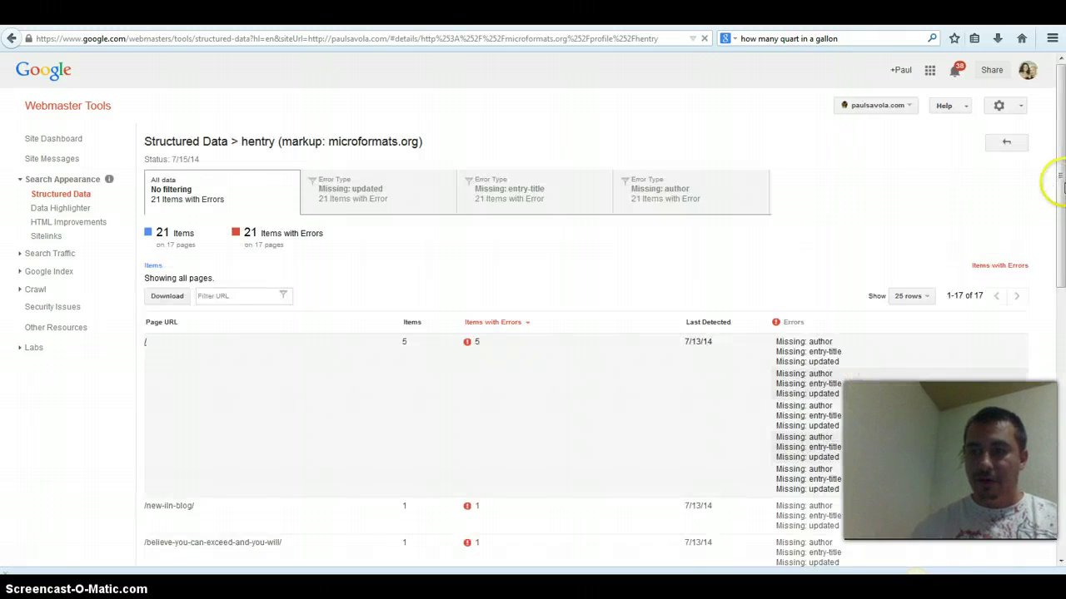
Examine the hentry report's affected pages and their missing properties, including the explanation of the "Missing: author" error type
{"action": "scroll", "coordinate": [1048, 250], "scroll_direction": "down", "scroll_amount": 4}
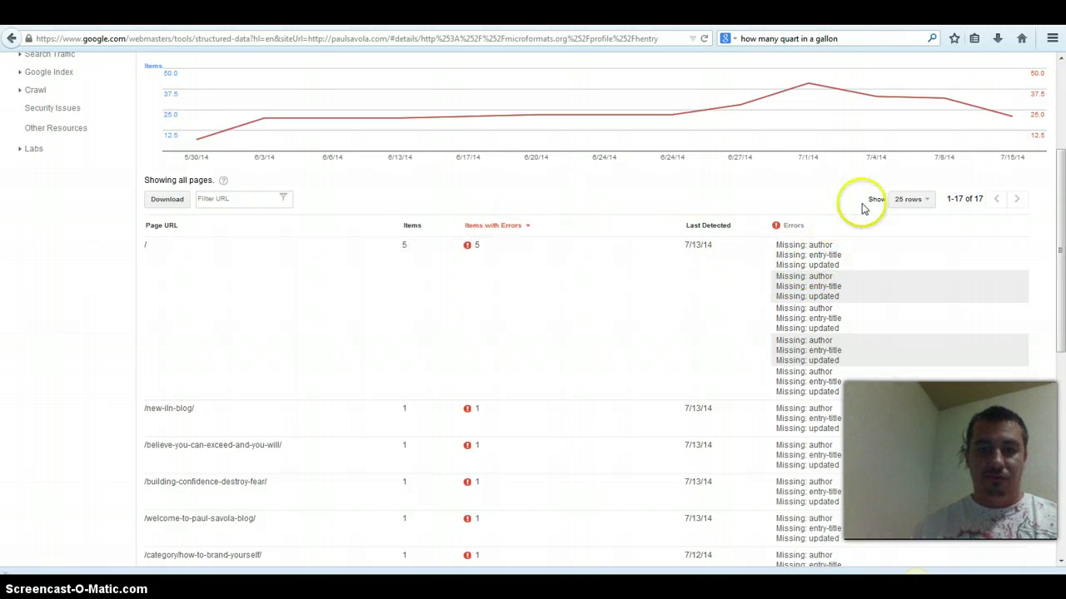
{"action": "left_click_drag", "start_coordinate": [1057, 199], "coordinate": [1041, 391]}
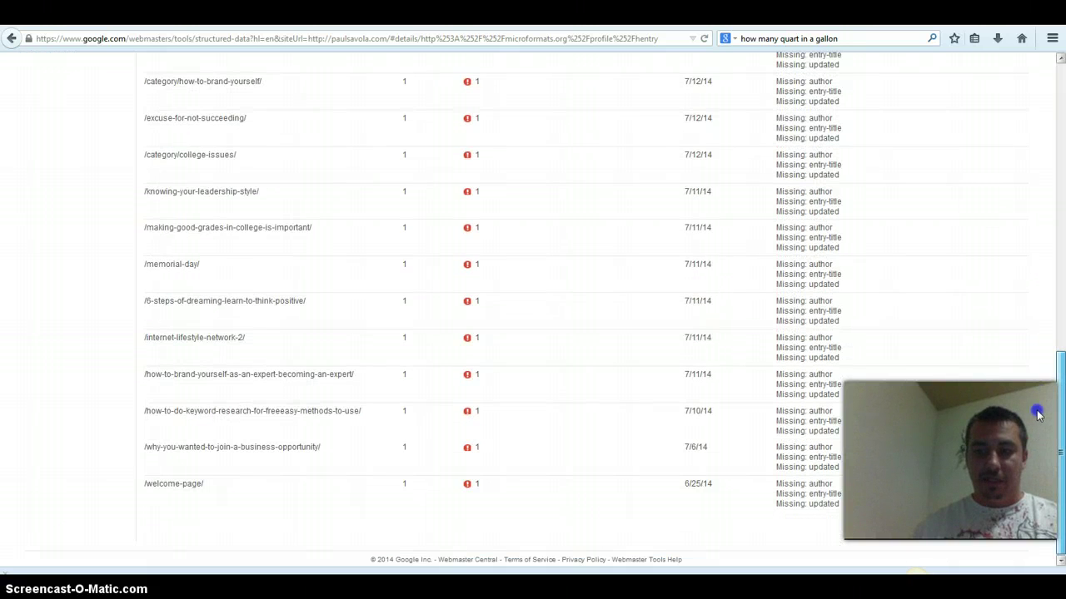
{"action": "left_click_drag", "start_coordinate": [1061, 419], "coordinate": [1061, 119]}
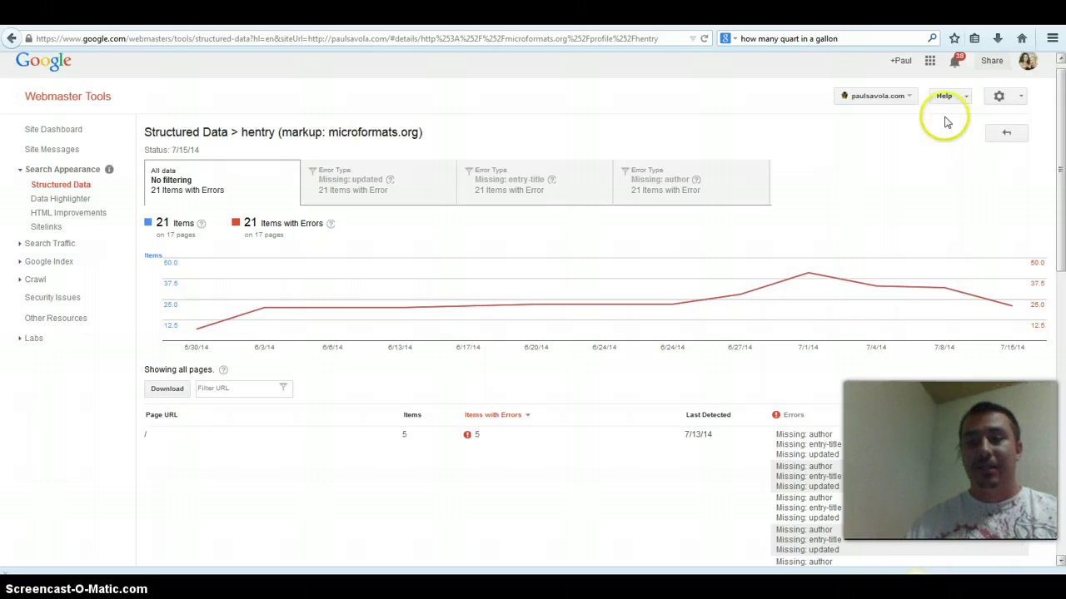
{"action": "mouse_move", "coordinate": [1060, 166]}
{"action": "left_mouse_down"}
{"action": "mouse_move", "coordinate": [1059, 190]}
{"action": "mouse_move", "coordinate": [1058, 157]}
{"action": "left_mouse_up"}
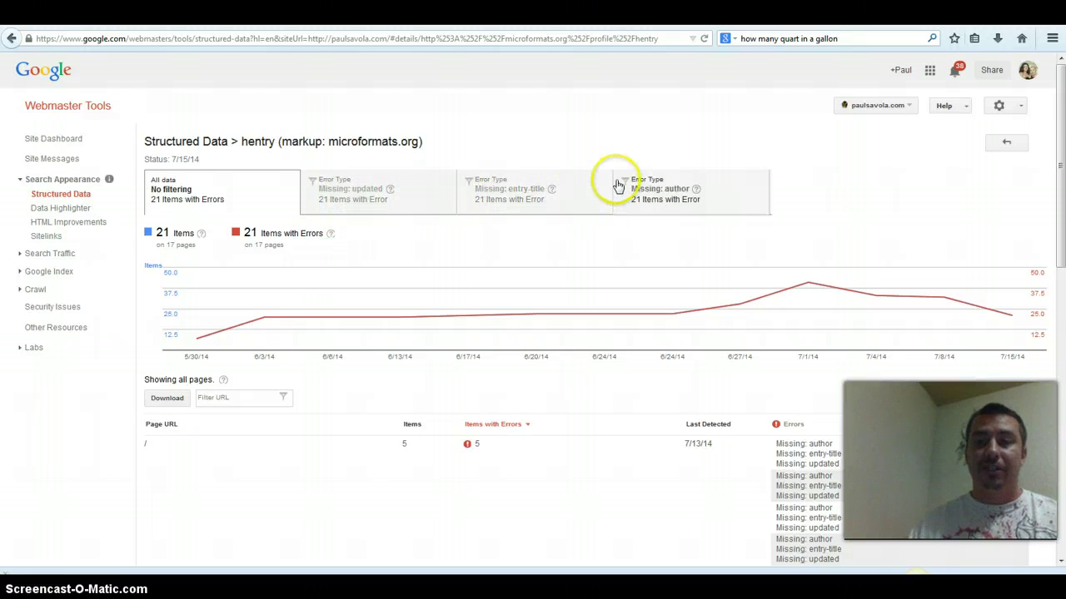
{"action": "mouse_move", "coordinate": [657, 192]}
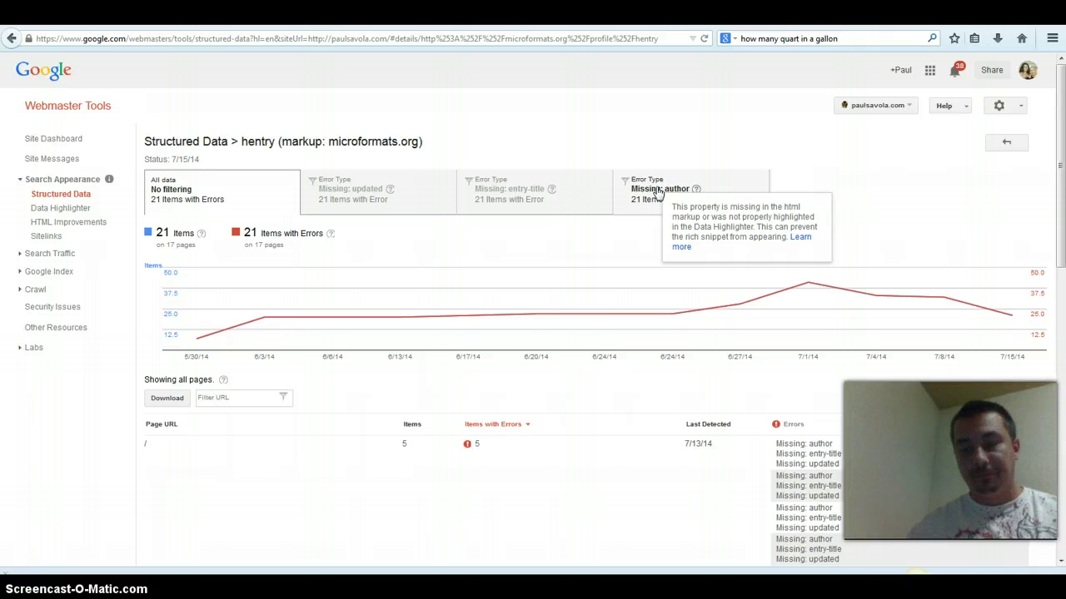
{"action": "scroll", "coordinate": [1062, 124], "scroll_direction": "down", "scroll_amount": 2}
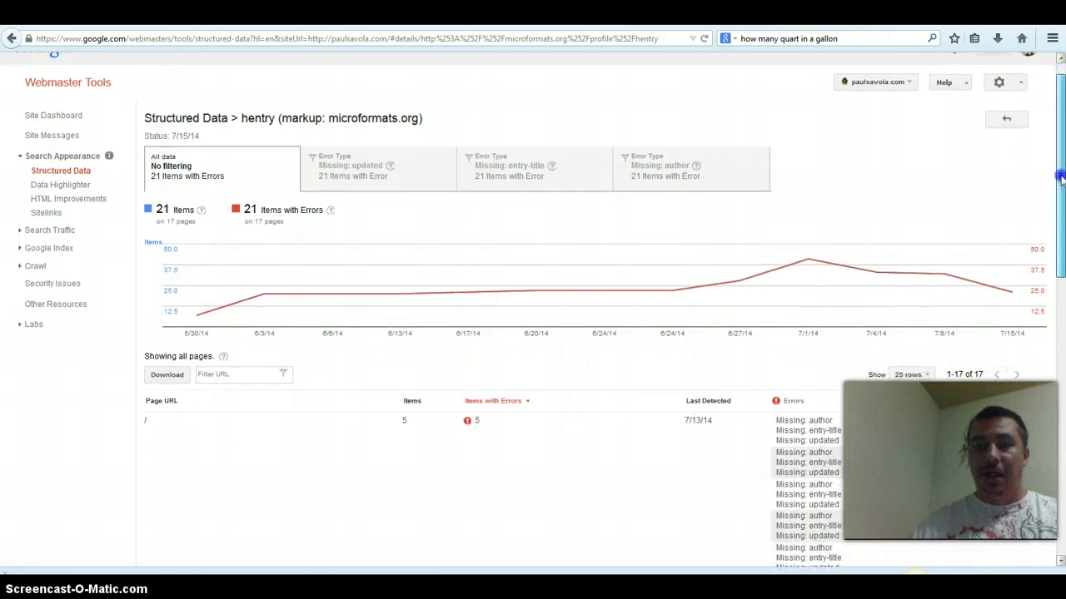
{"action": "scroll", "coordinate": [1063, 125], "scroll_direction": "up", "scroll_amount": 2}
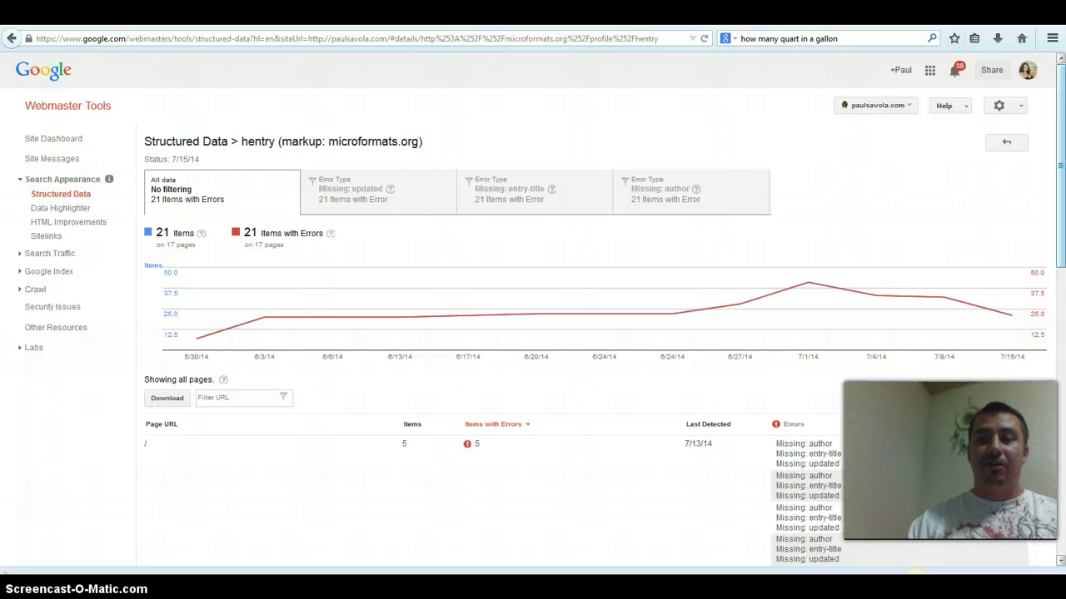
{"action": "scroll", "coordinate": [1062, 125], "scroll_direction": "down", "scroll_amount": 2}
{"action": "scroll", "coordinate": [1062, 125], "scroll_direction": "up", "scroll_amount": 2}
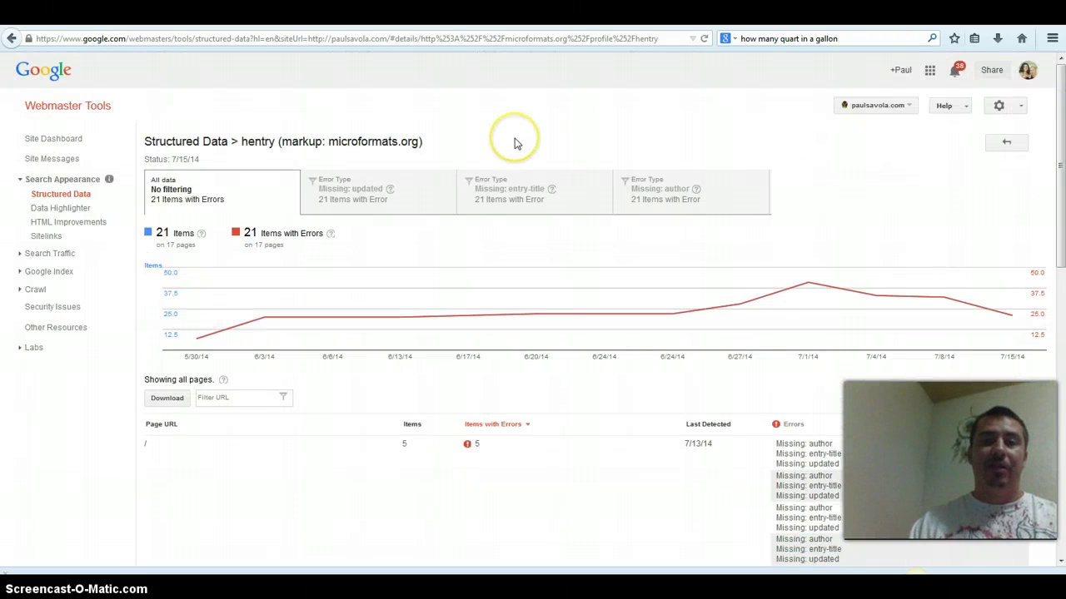